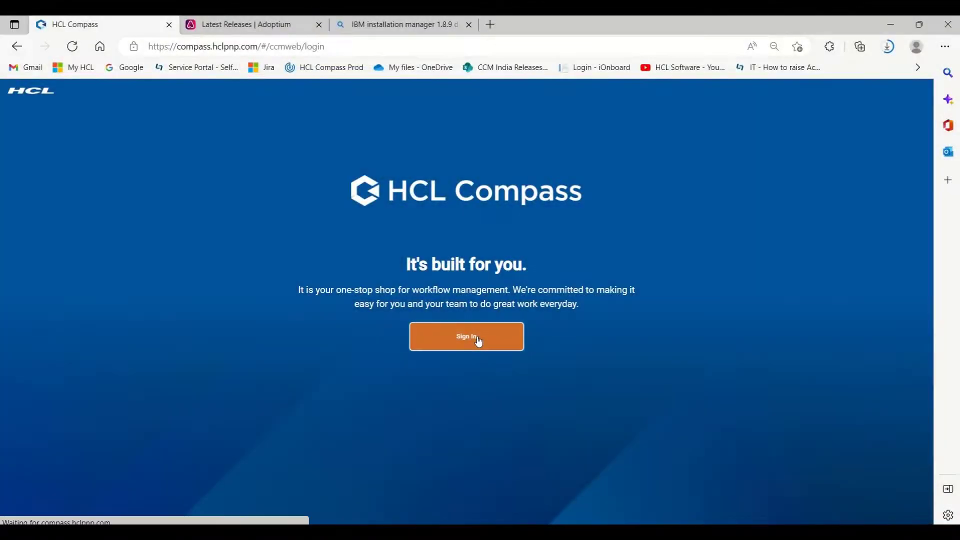
- Sign in to HCL Compass, open the Design Tools download guide, and view the Adoptium JDK 8 releases
click(478, 341)
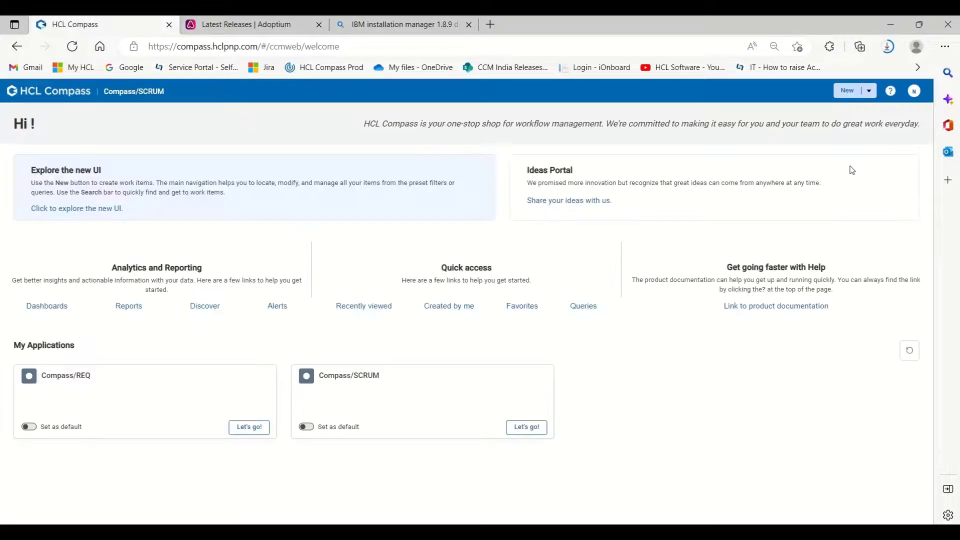
click(891, 90)
click(850, 212)
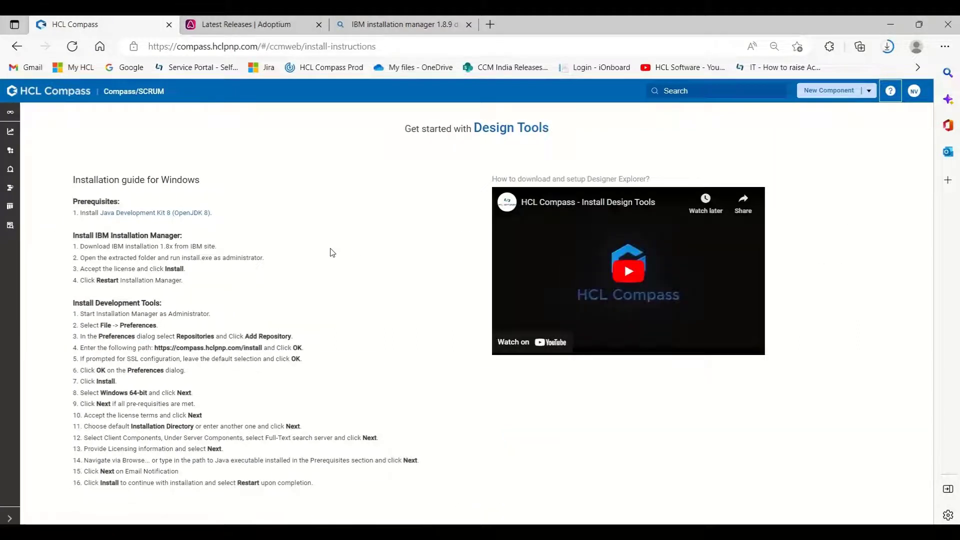
click(277, 28)
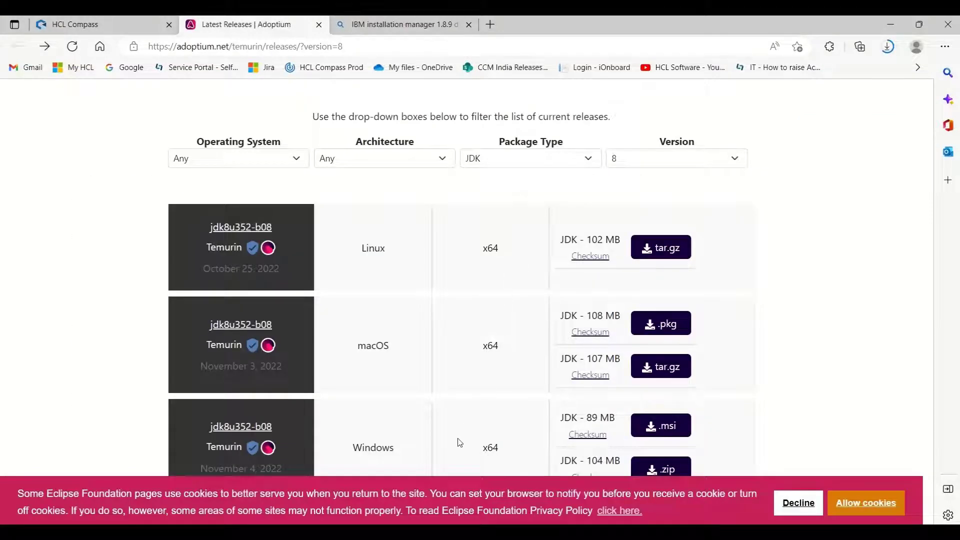
- Download the Temurin JDK 8 Windows zip, then go to the Installation Manager 1.8.9 search results
click(673, 475)
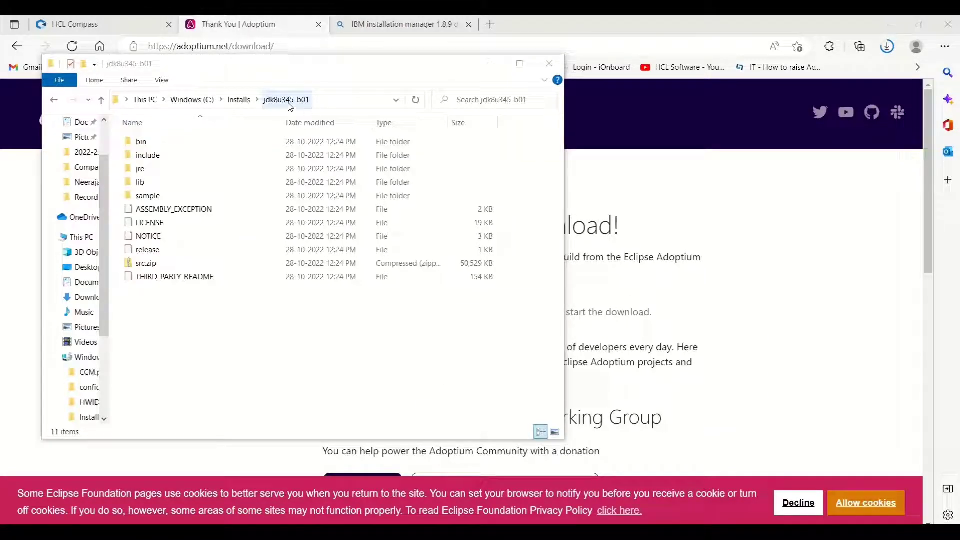
click(680, 234)
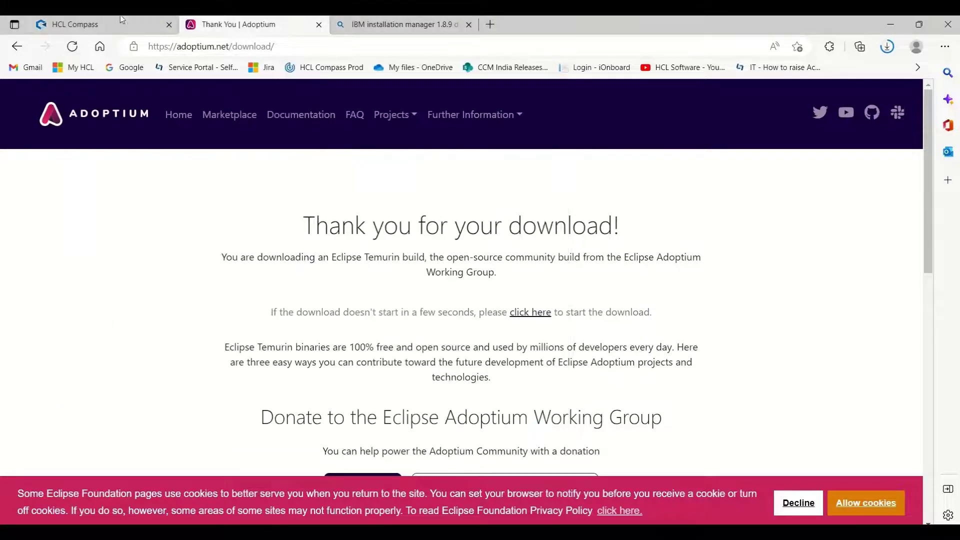
click(70, 24)
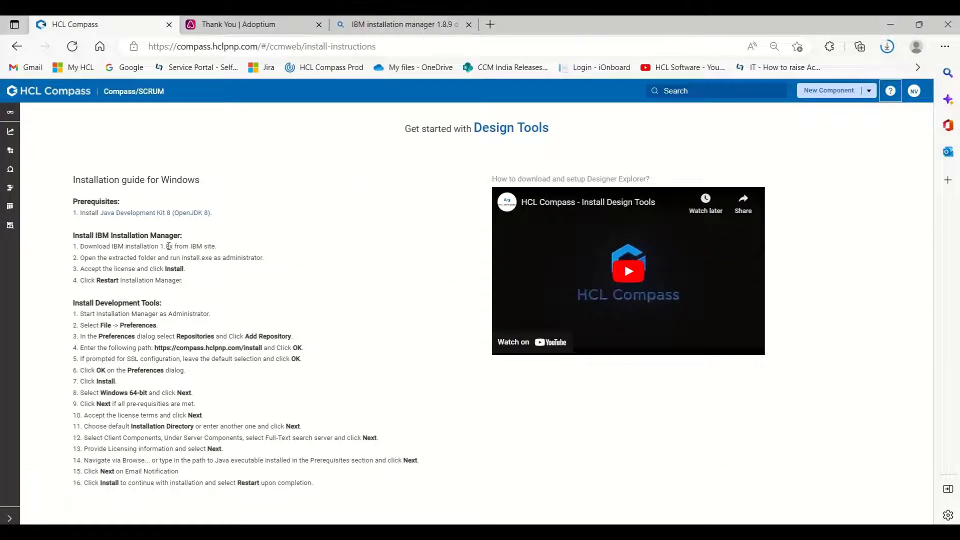
click(395, 26)
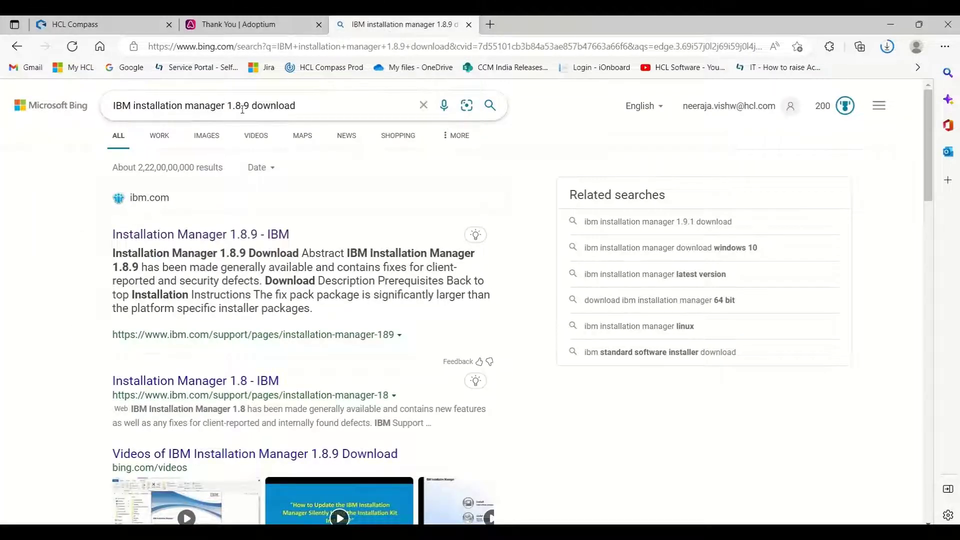
- Open the Installation Manager 1.8.9 support page and follow its Windows download link to Fix Central
click(246, 235)
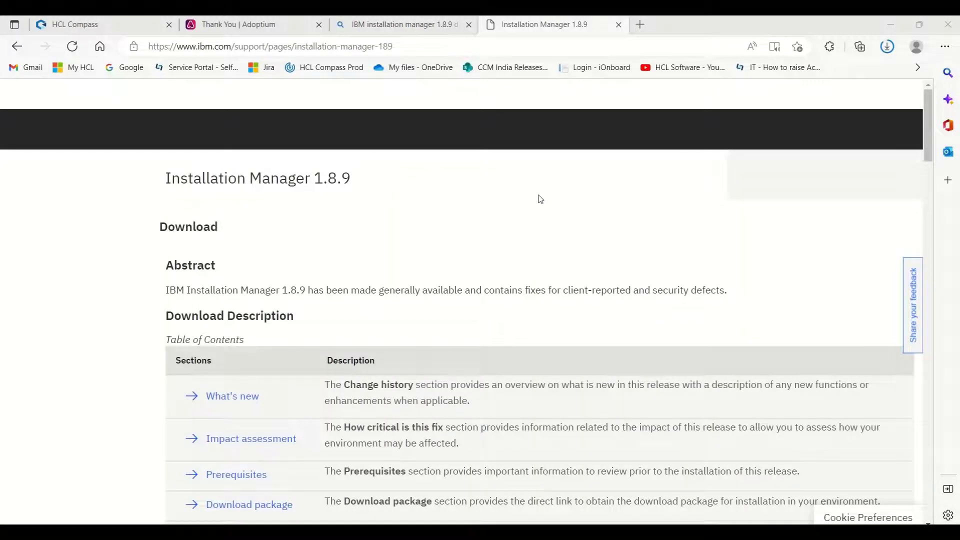
scroll(508, 199, down, 3)
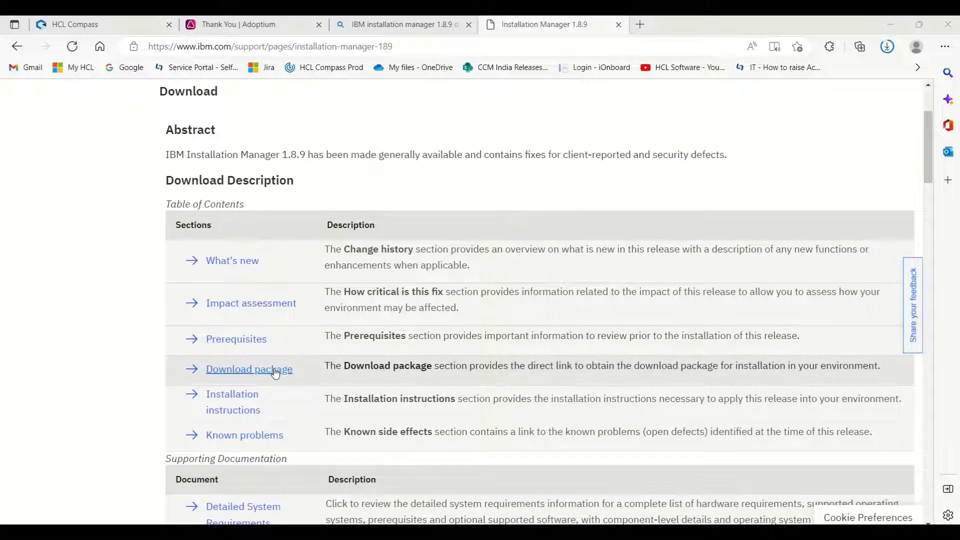
click(274, 370)
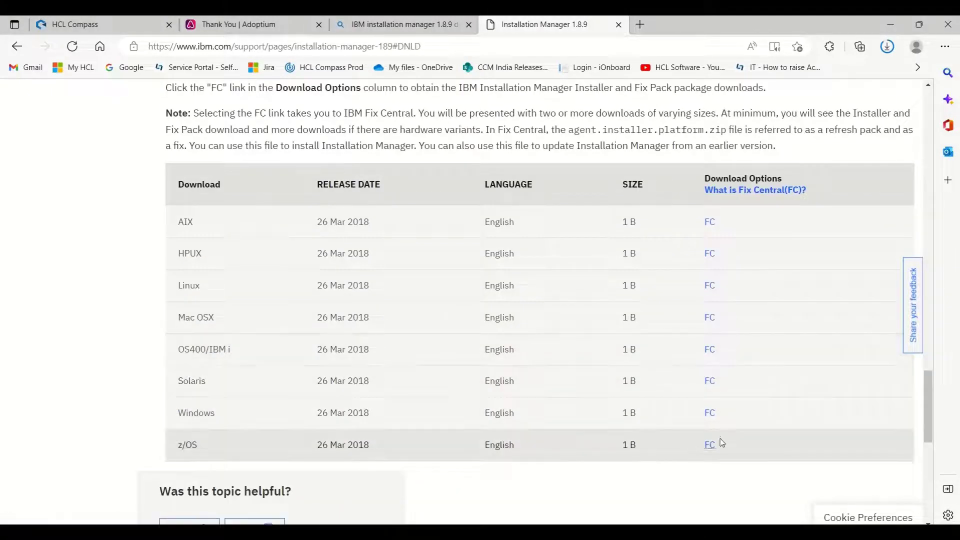
click(708, 413)
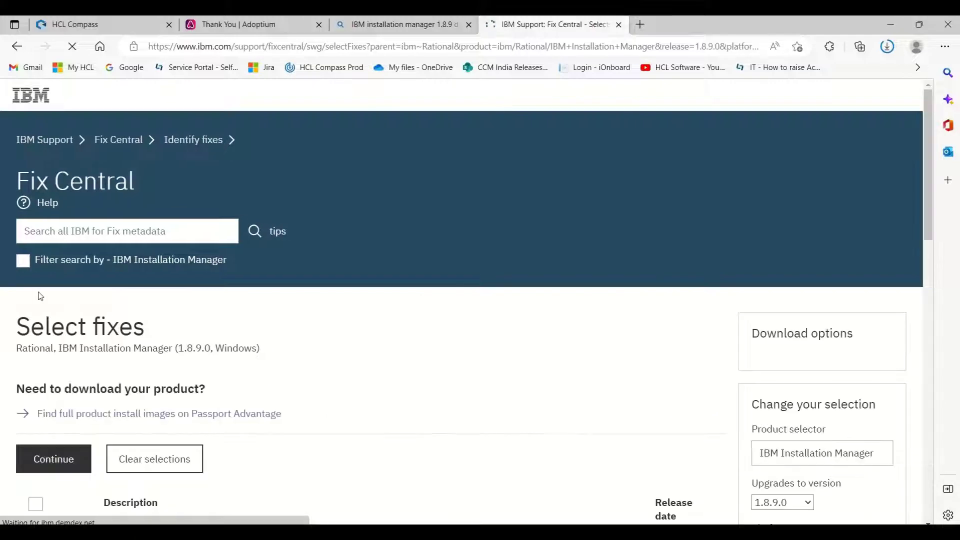
- Select the WIN64 refresh pack and choose Download using your browser (HTTPS)
scroll(45, 324, down, 4)
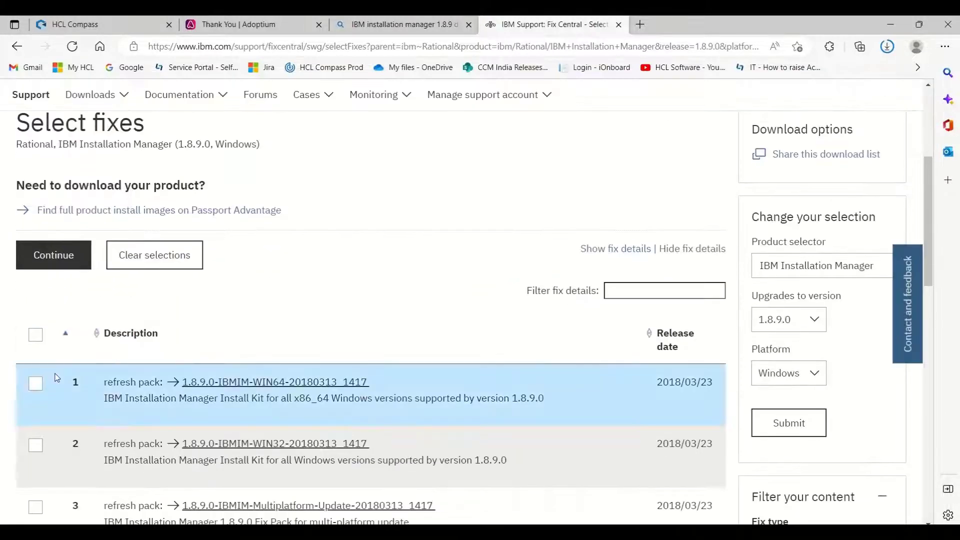
click(35, 390)
scroll(50, 450, down, 3)
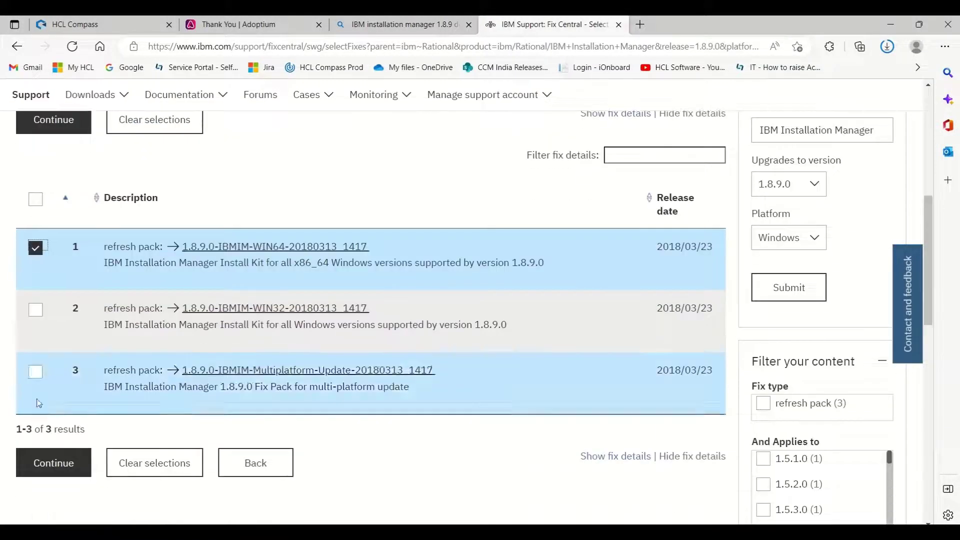
click(56, 475)
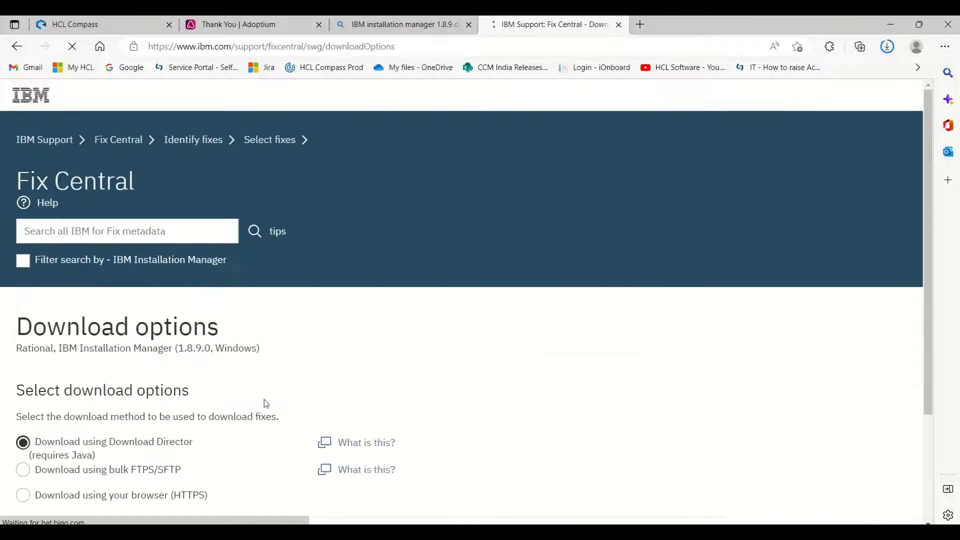
scroll(266, 403, down, 3)
click(23, 350)
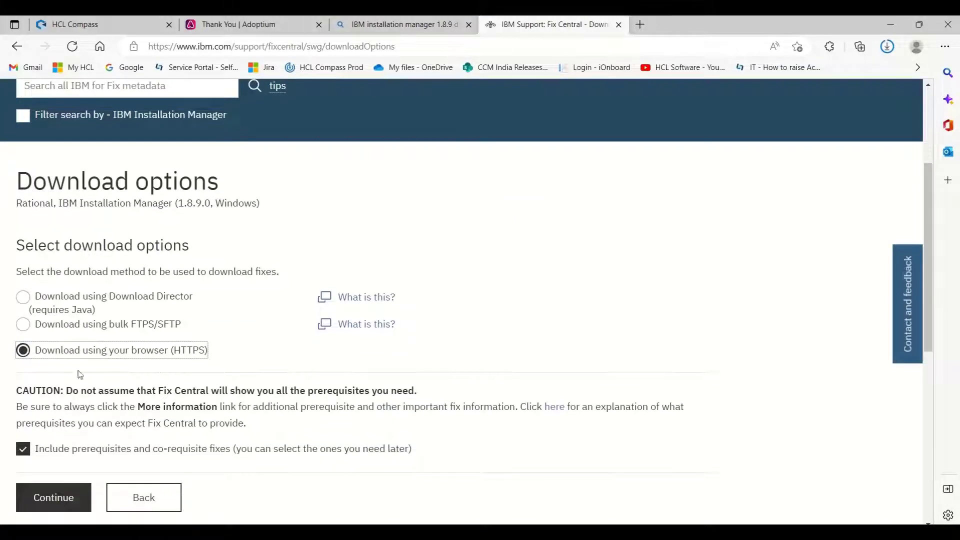
scroll(80, 380, down, 2)
click(56, 434)
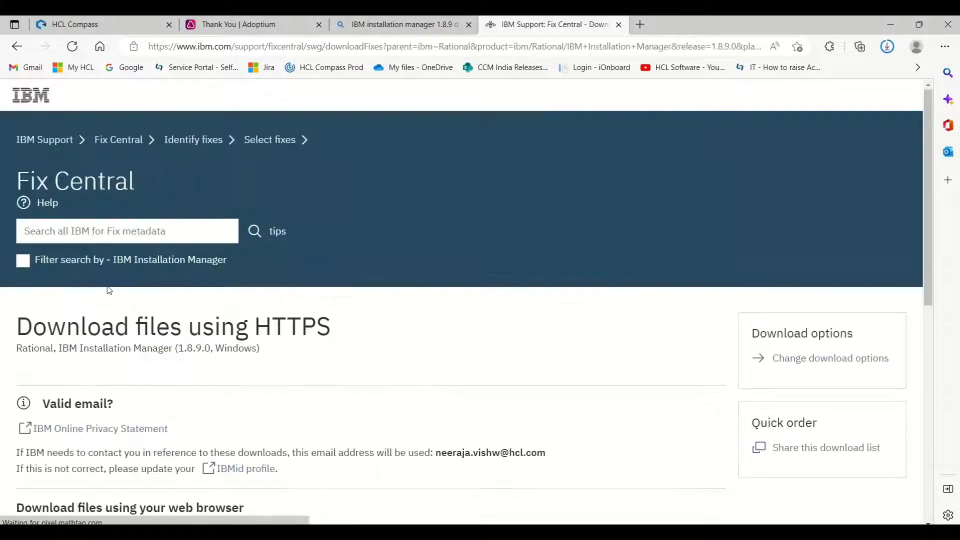
- Download the agent.installer zip and select install.exe in the extracted folder
scroll(135, 380, down, 5)
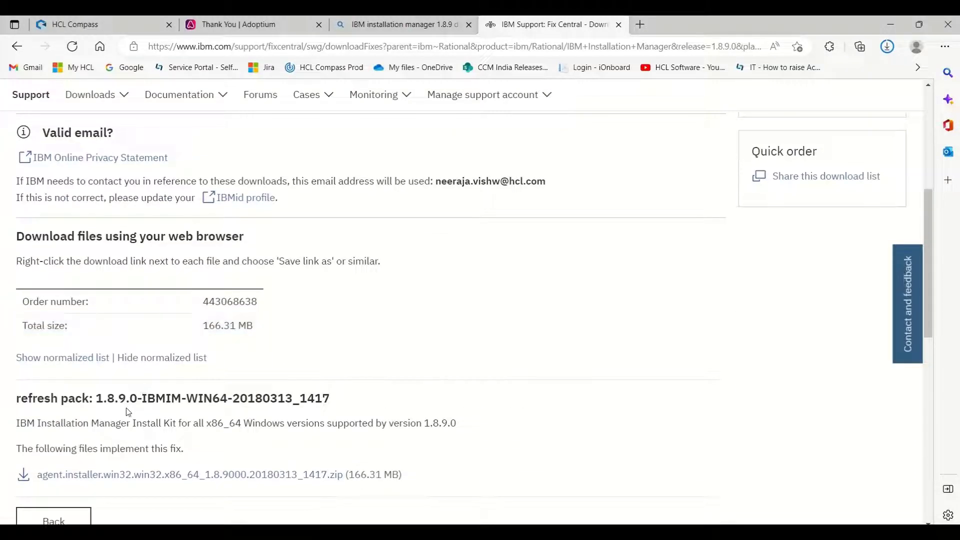
scroll(128, 412, down, 3)
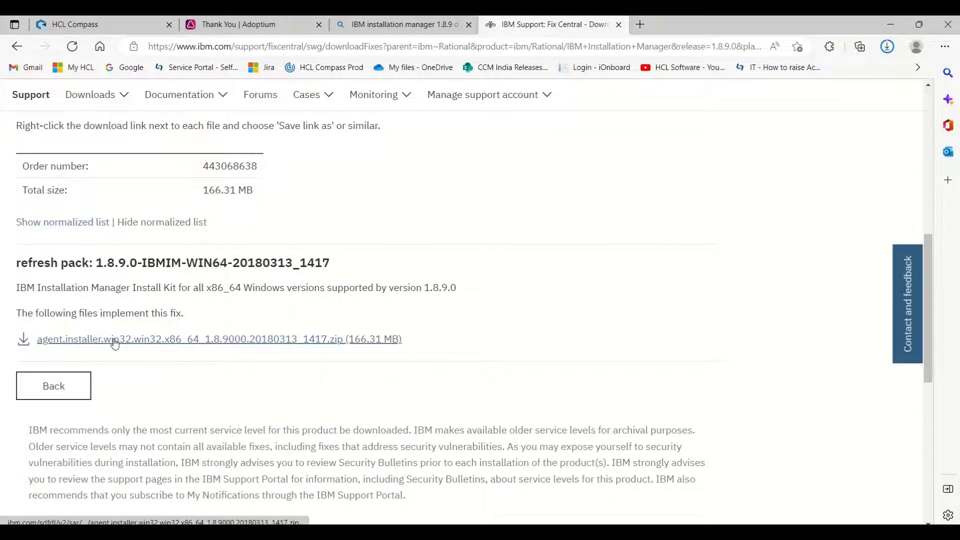
click(115, 341)
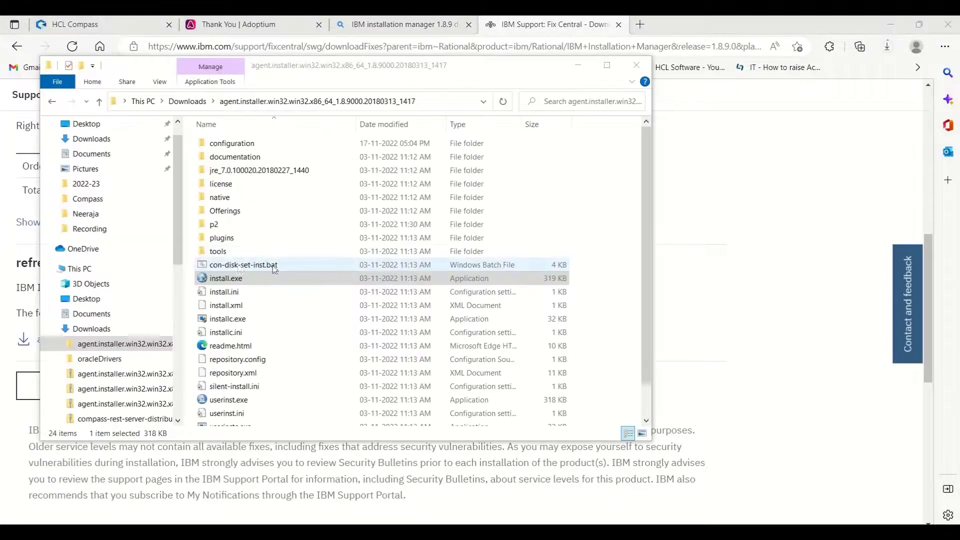
click(226, 279)
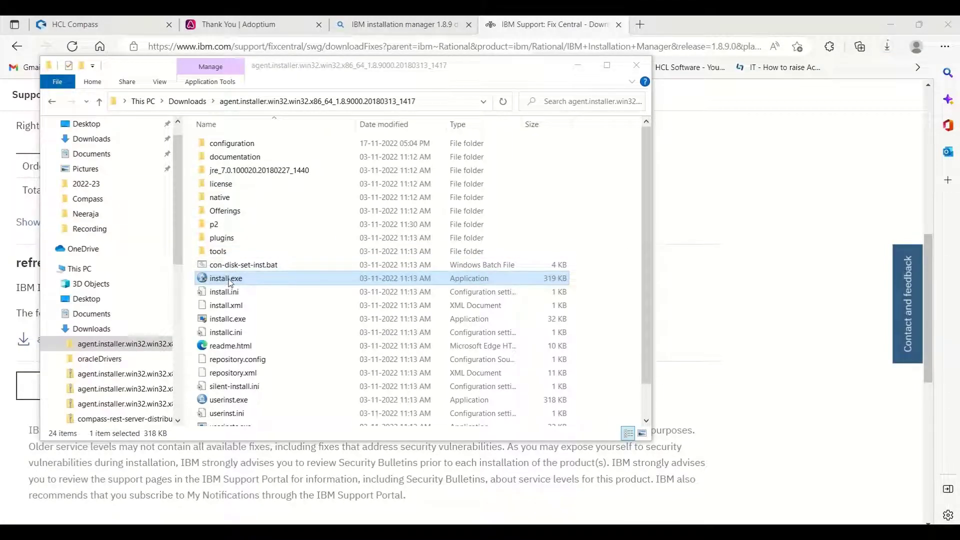
- Run install.exe, accept the license, install Installation Manager 1.8.9 with default location, then restart it
double_click(229, 280)
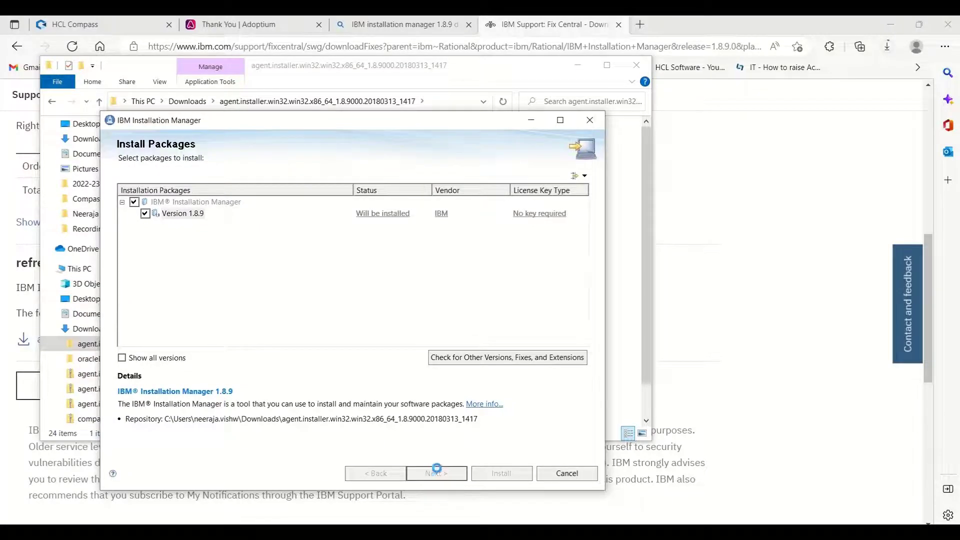
click(435, 473)
click(270, 431)
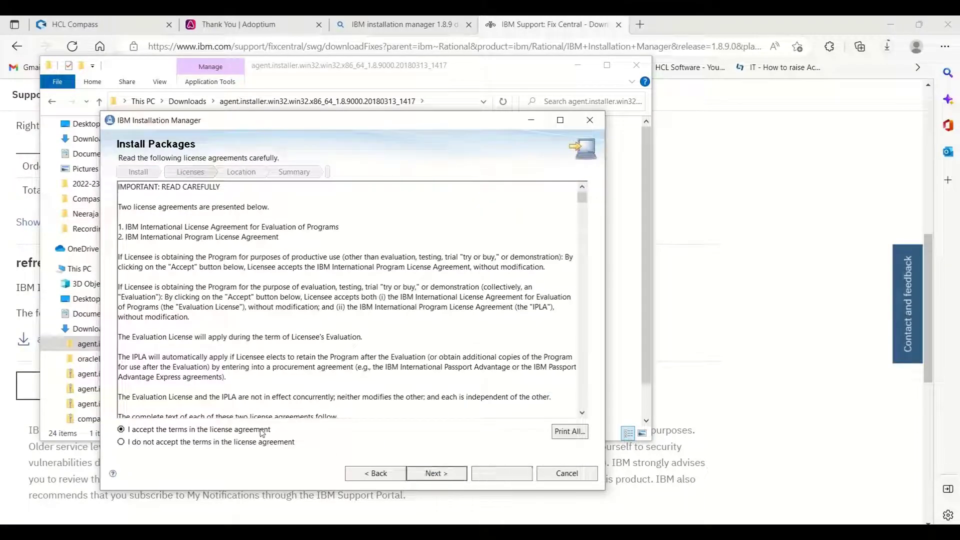
click(433, 475)
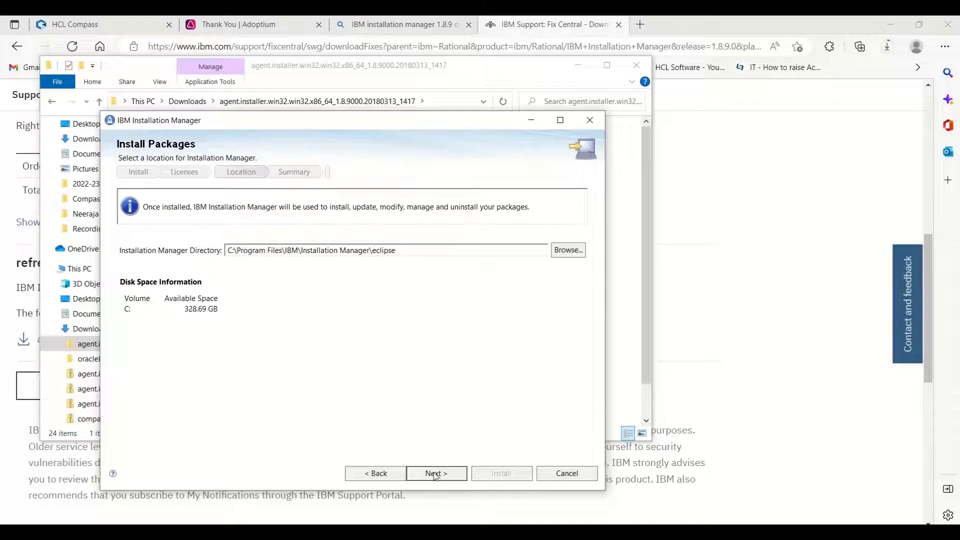
click(436, 473)
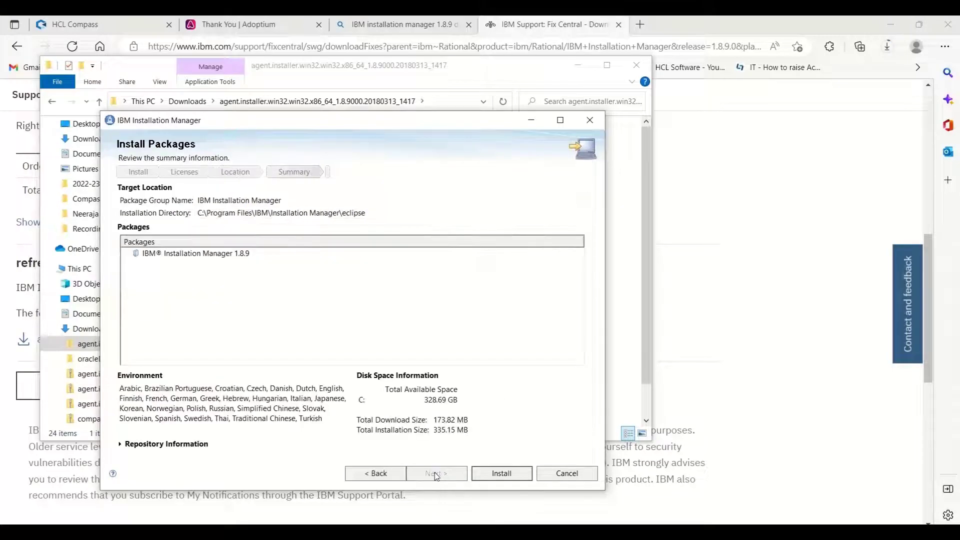
click(502, 474)
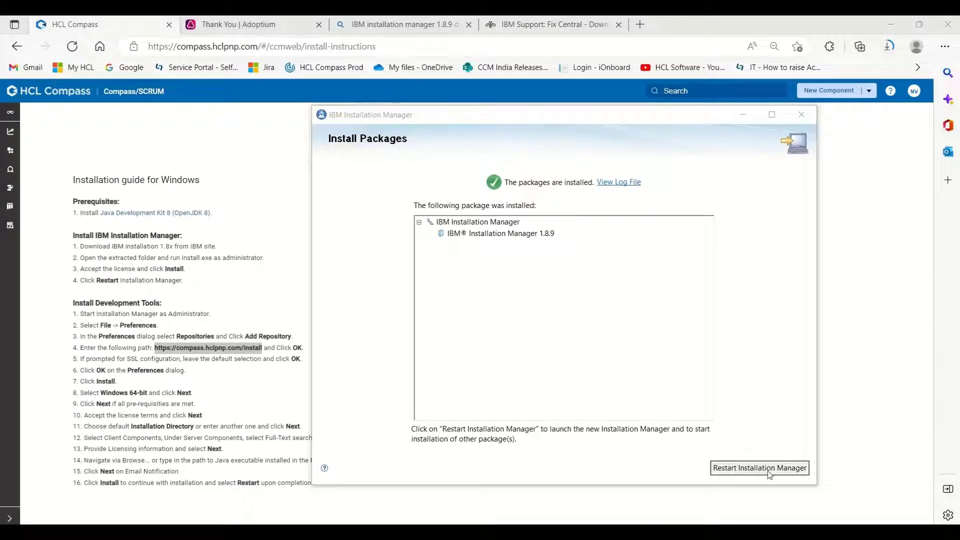
click(769, 470)
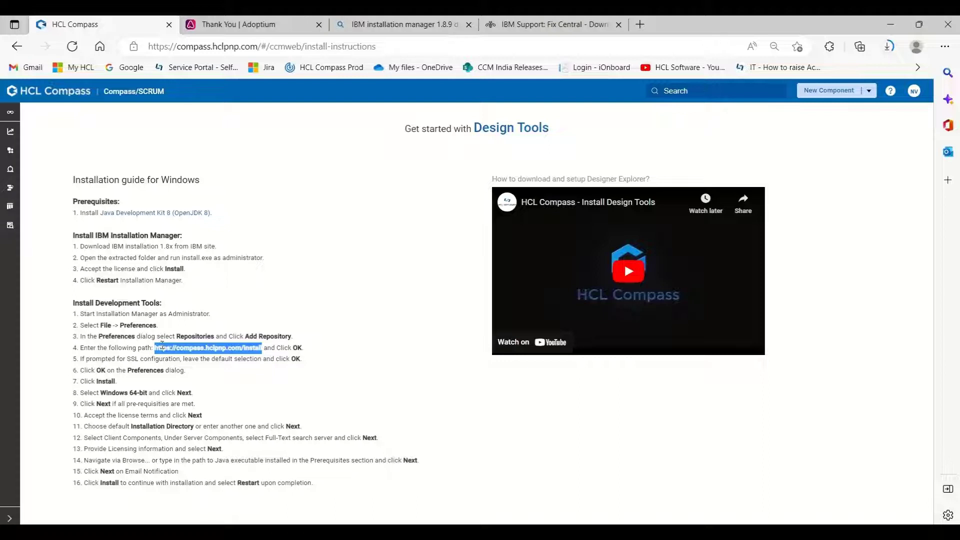
- Select the repository URL shown in step 4 of the Compass installation guide
click(158, 348)
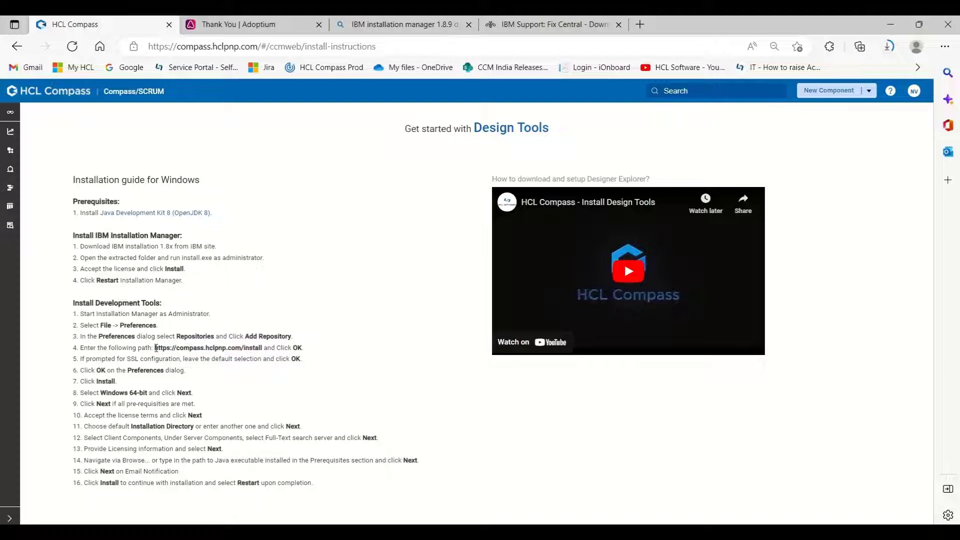
drag(156, 348, 265, 353)
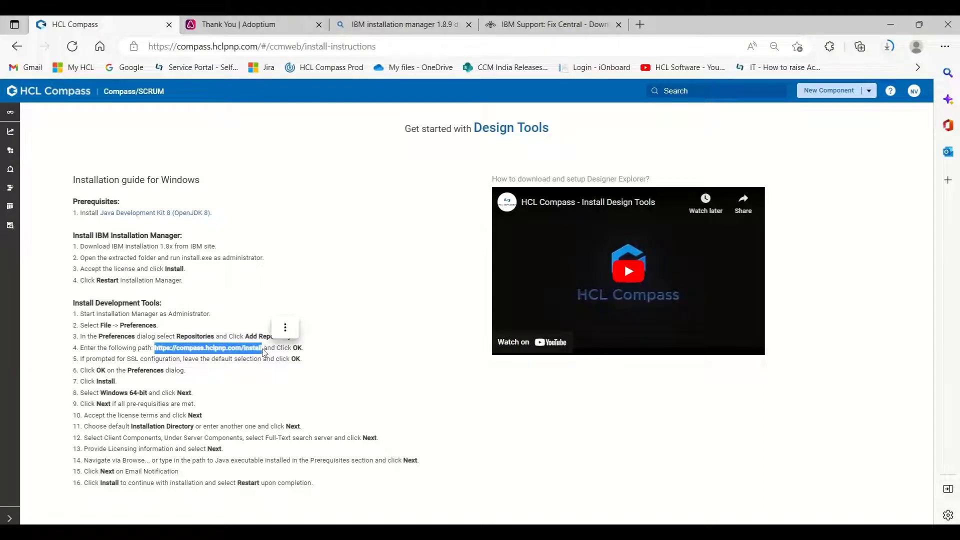
key(ctrl+c)
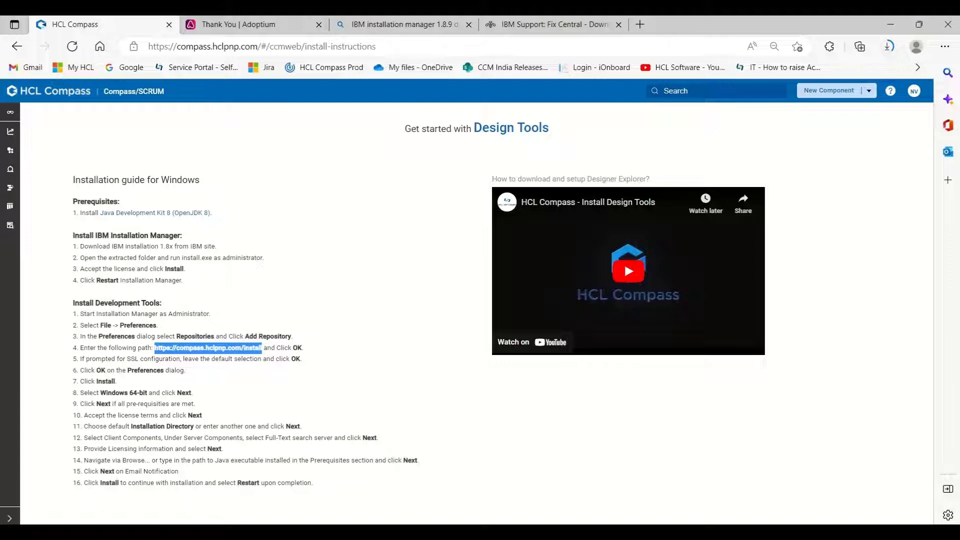
key(alt+Tab)
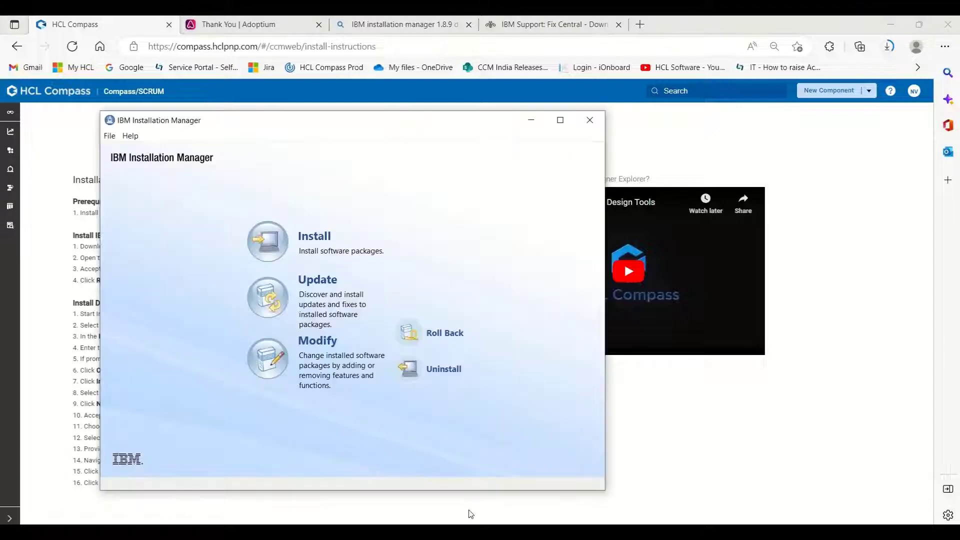
click(111, 137)
click(175, 200)
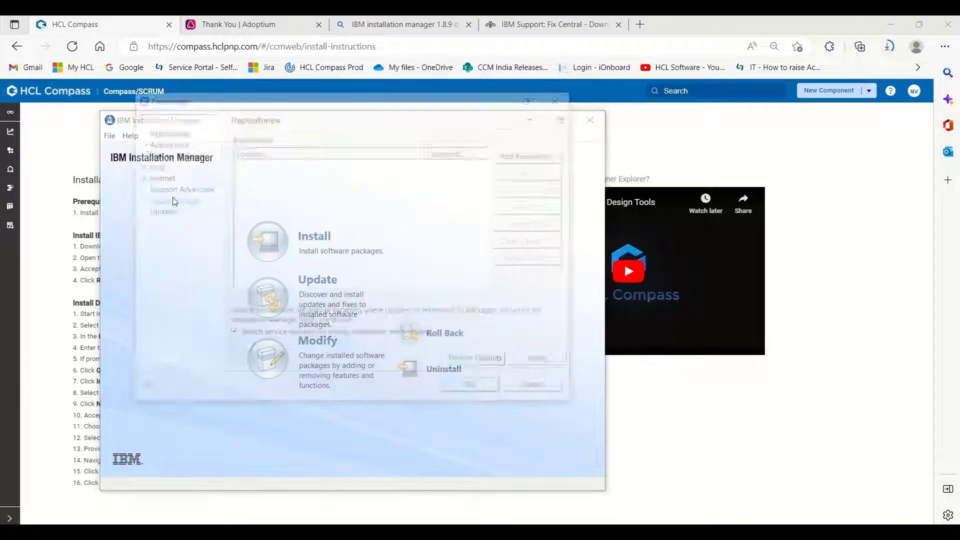
click(532, 155)
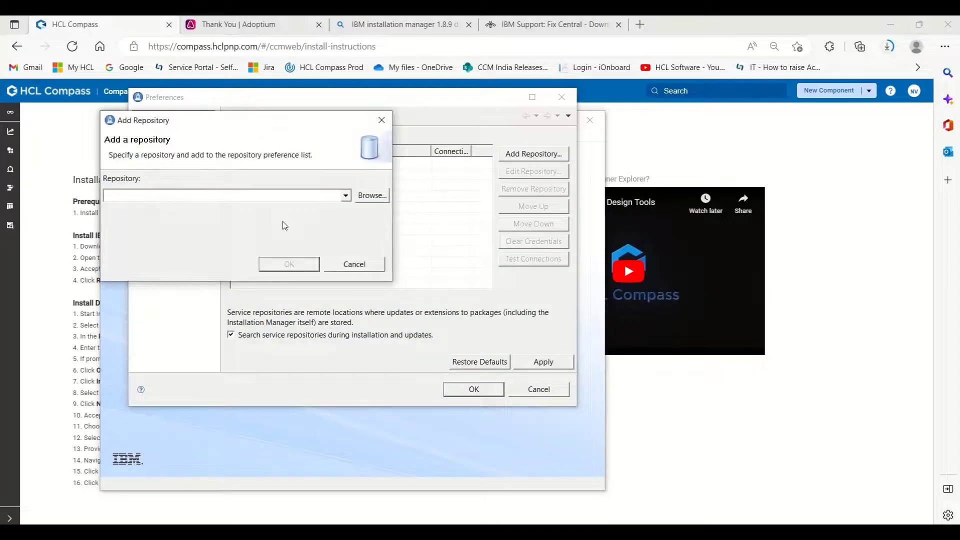
key(ctrl+v)
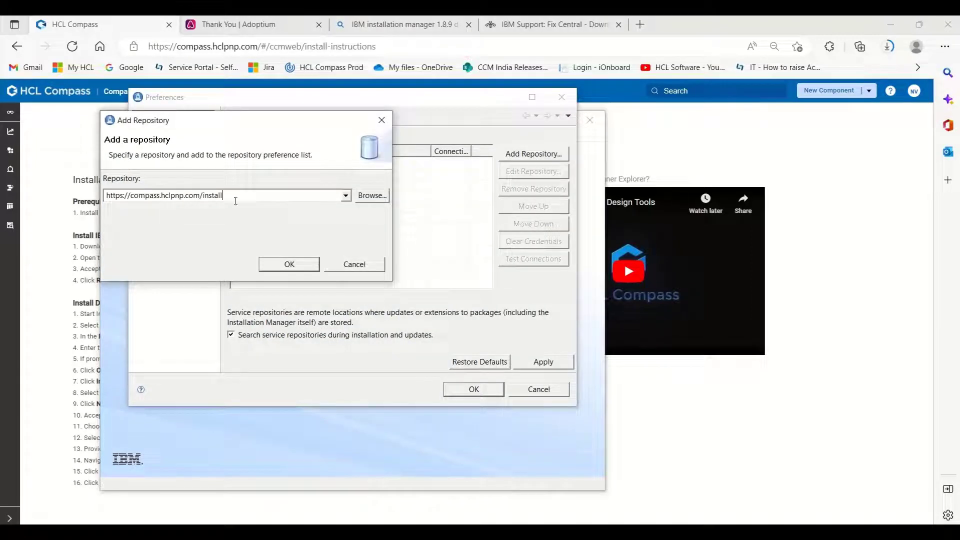
click(295, 265)
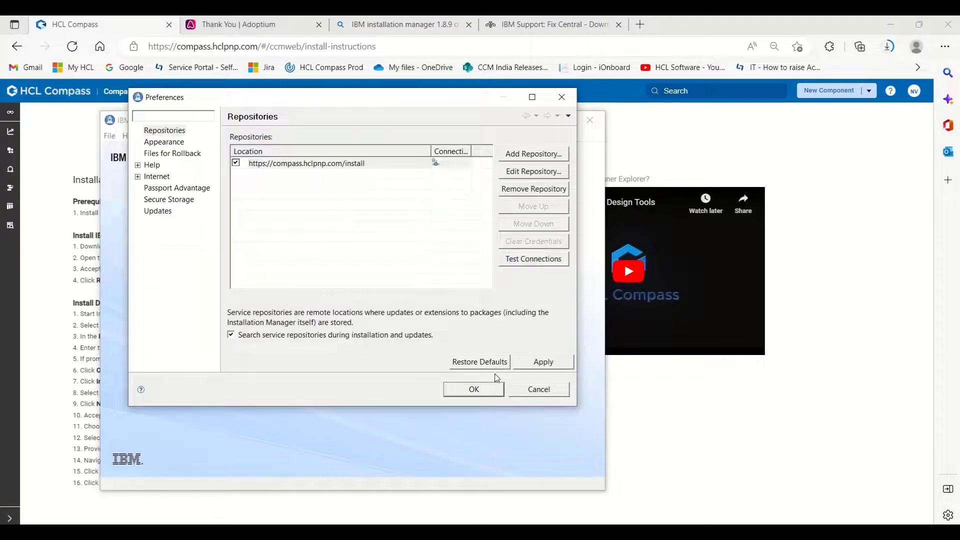
click(479, 391)
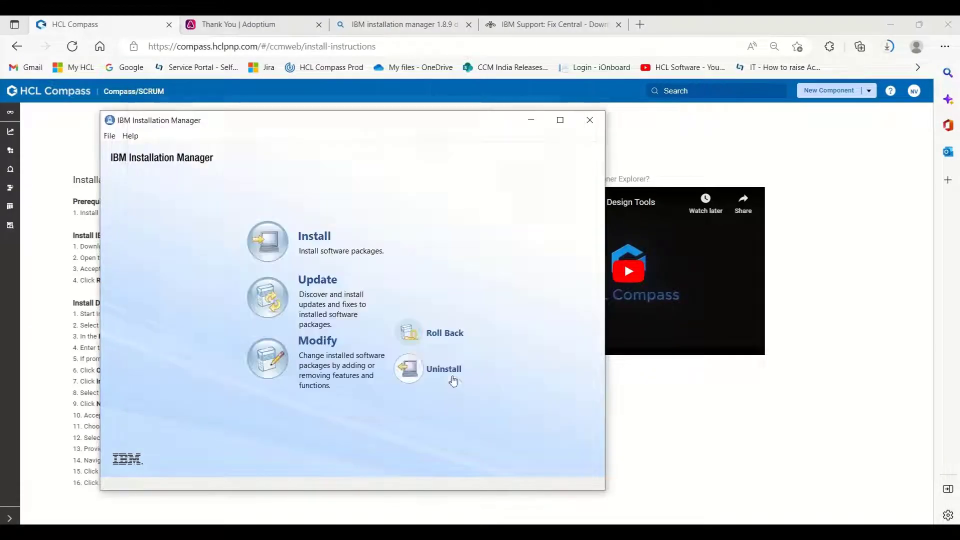
- Choose HCL Compass Version 2.2.0.00, accept the license, and keep the default shared and install directories
click(315, 237)
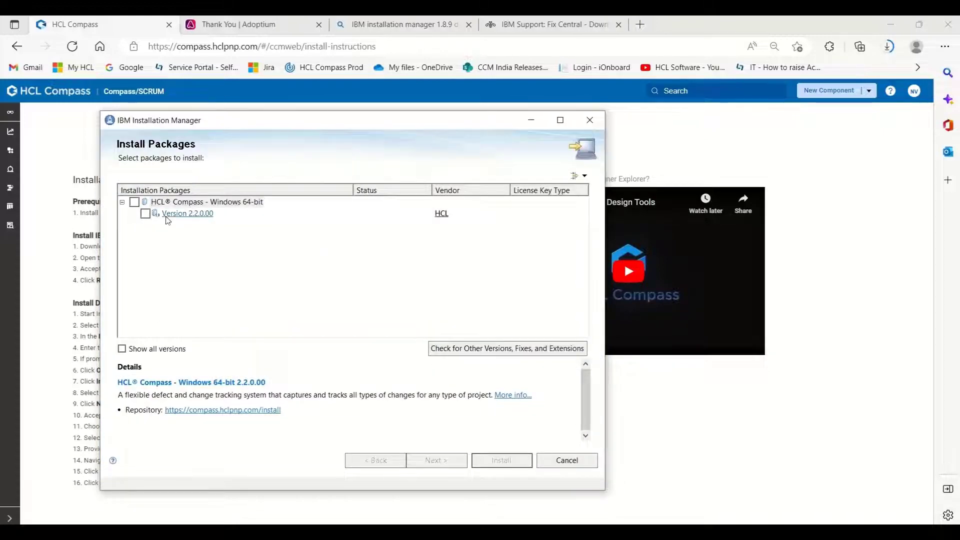
click(146, 214)
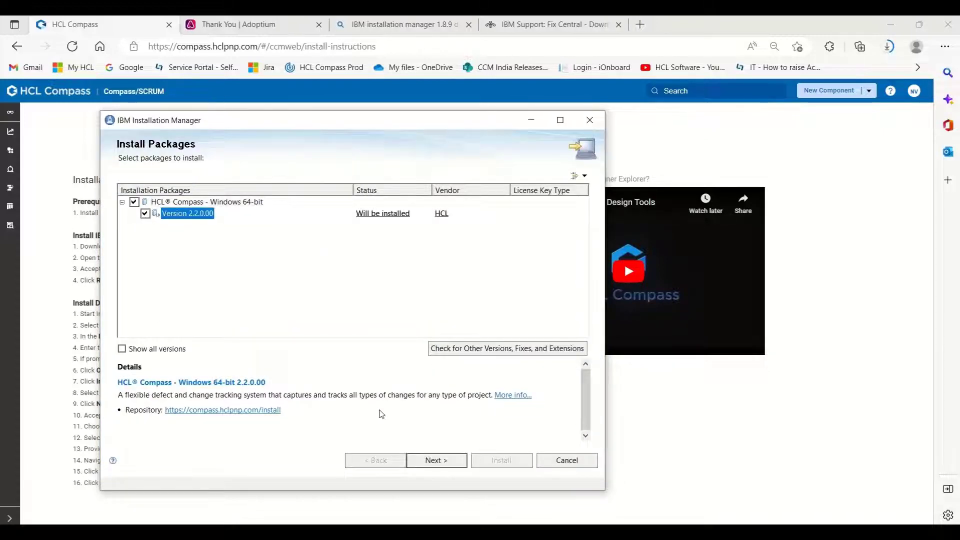
click(436, 459)
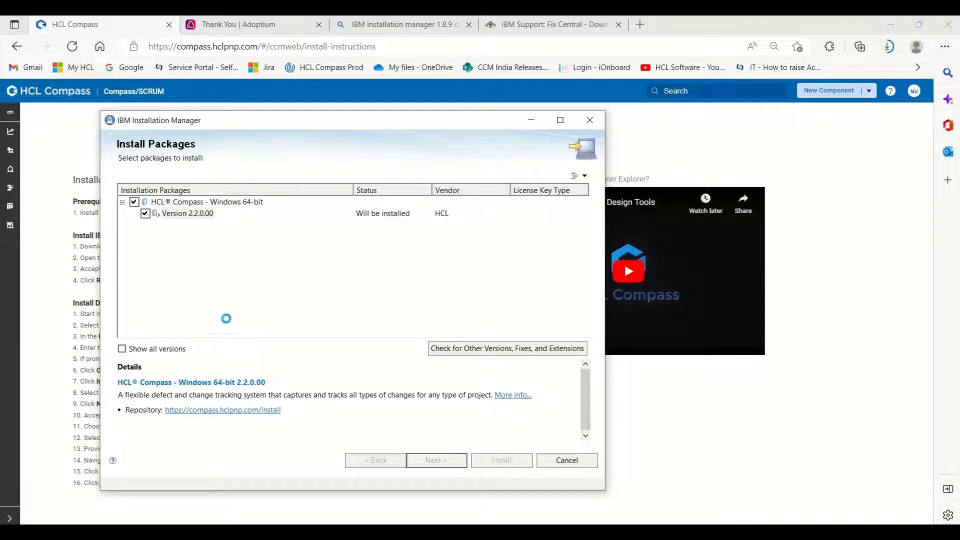
click(442, 461)
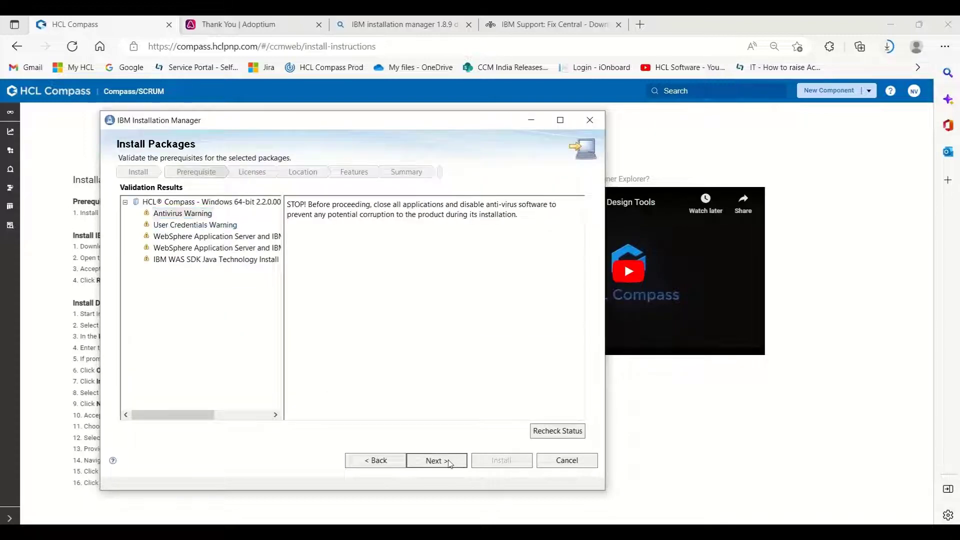
click(240, 416)
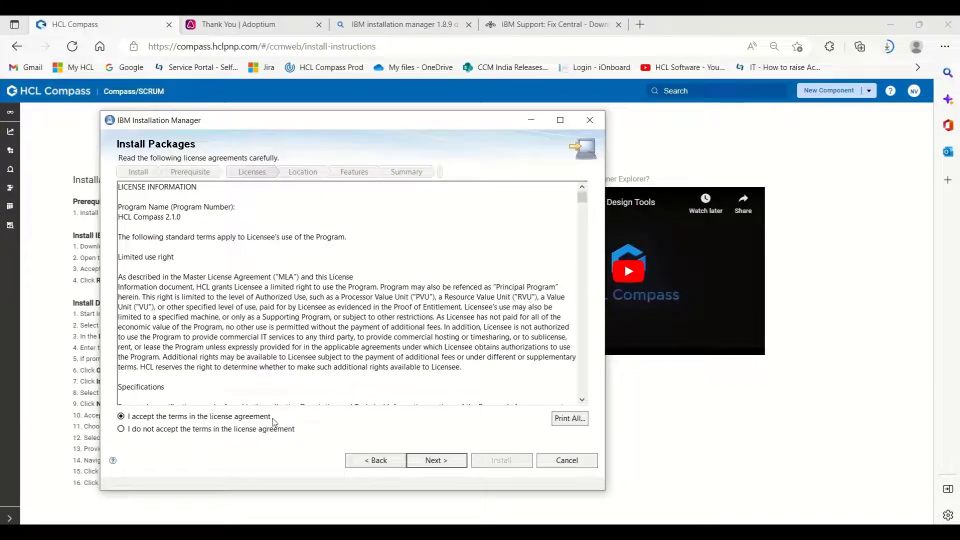
click(441, 459)
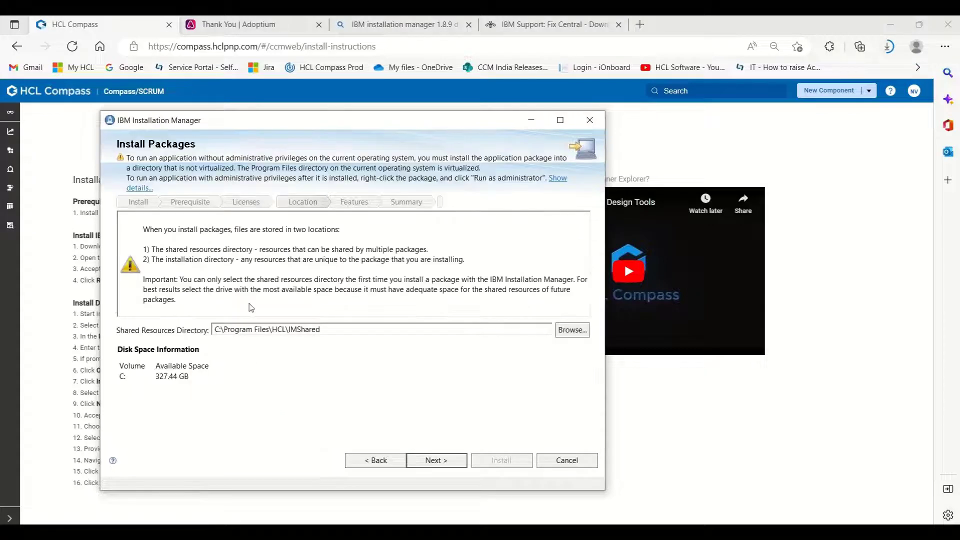
click(436, 459)
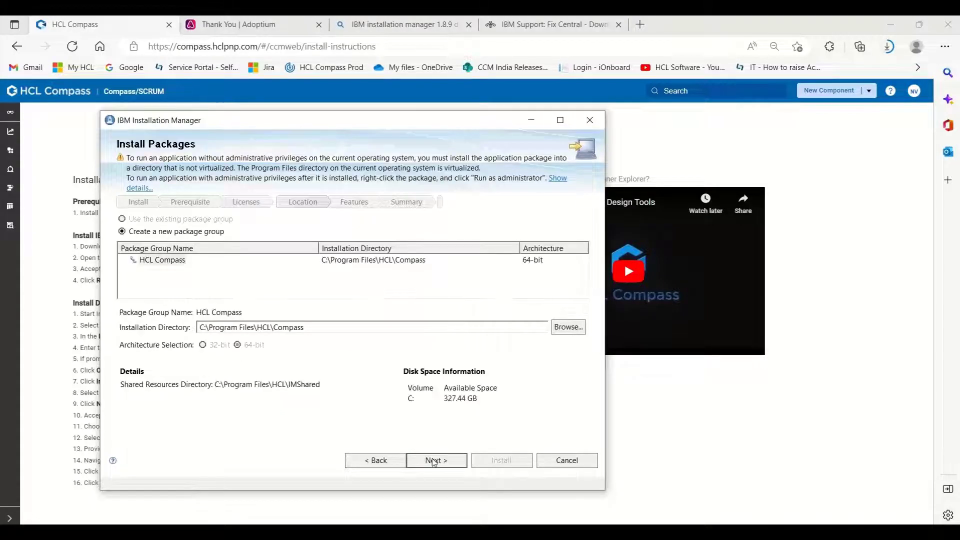
click(434, 461)
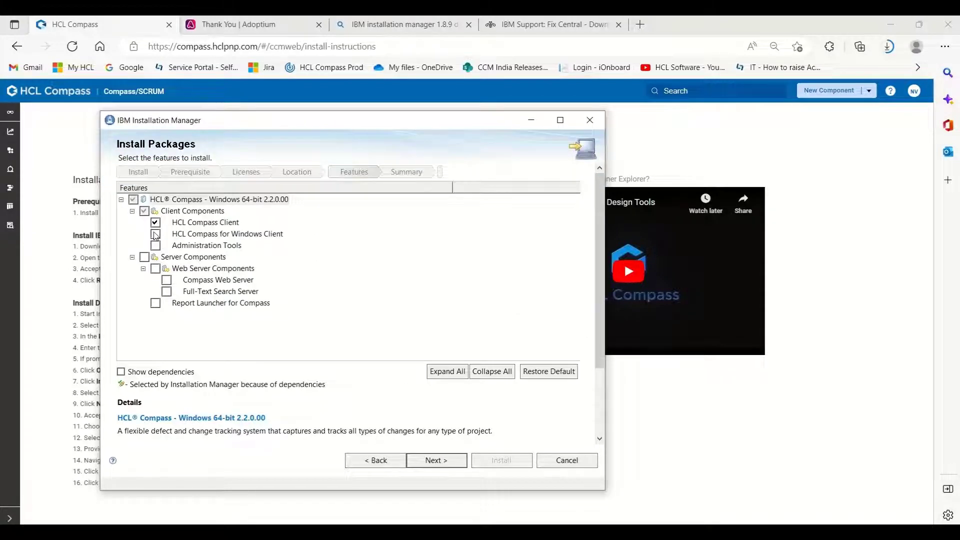
- Install HCL Compass with Windows Client and Full-Text Search Server, keeping default licensing, Java and e-mail settings
click(155, 234)
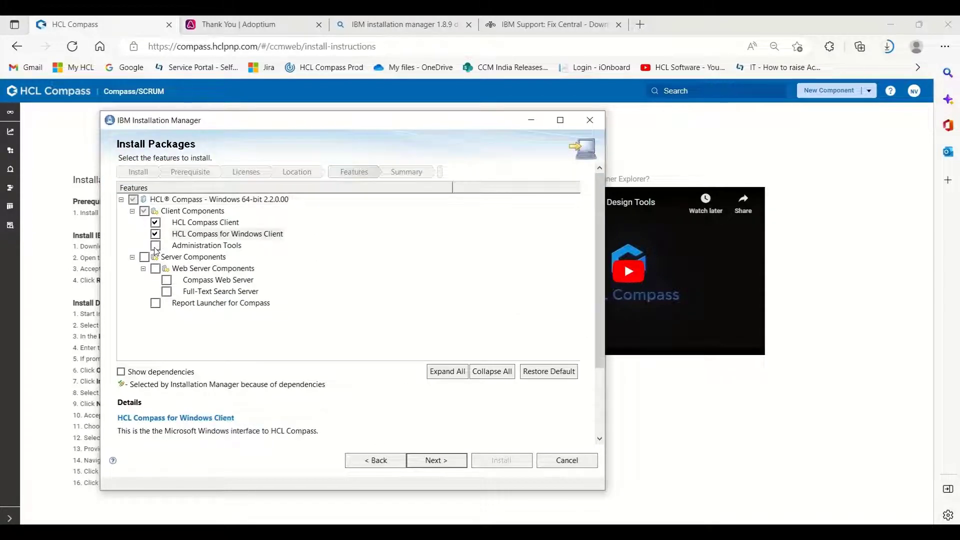
click(167, 292)
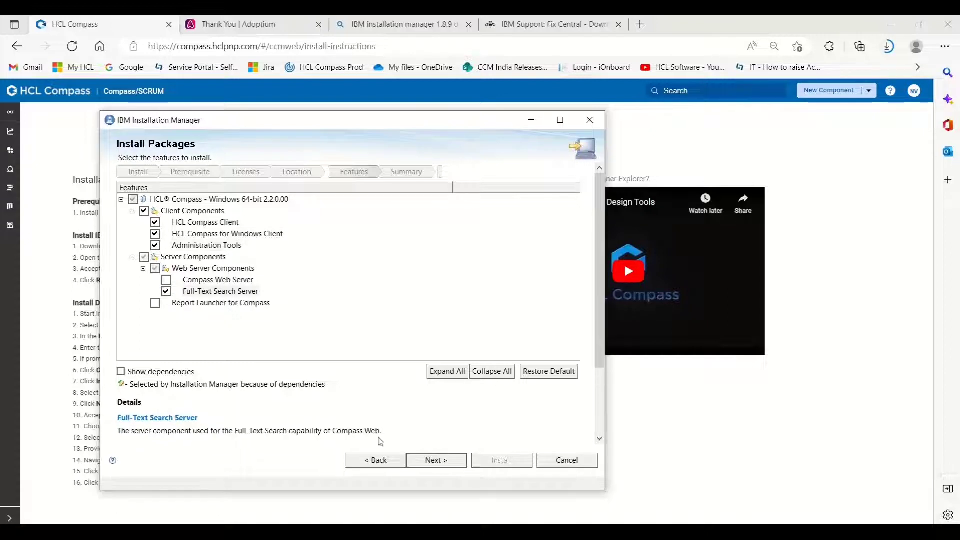
click(436, 460)
click(430, 457)
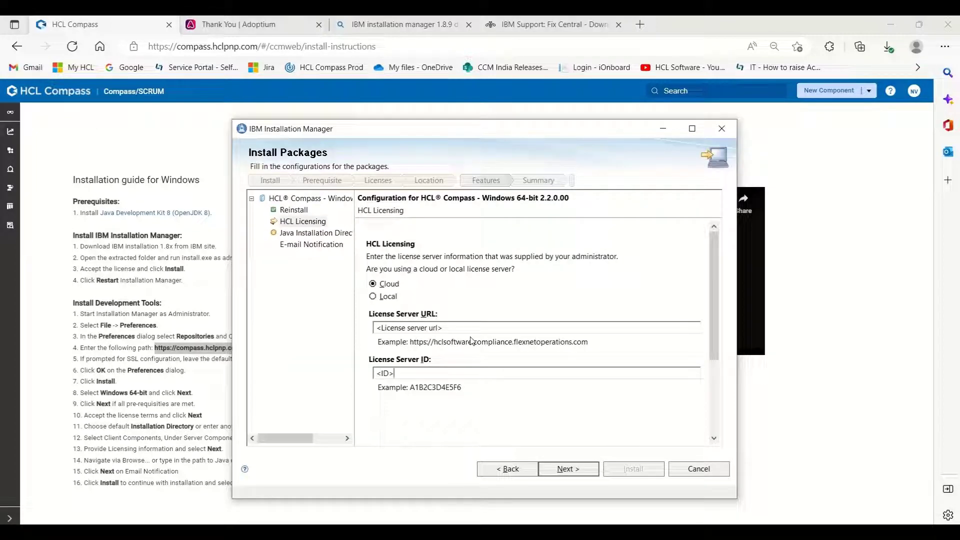
key(alt+n)
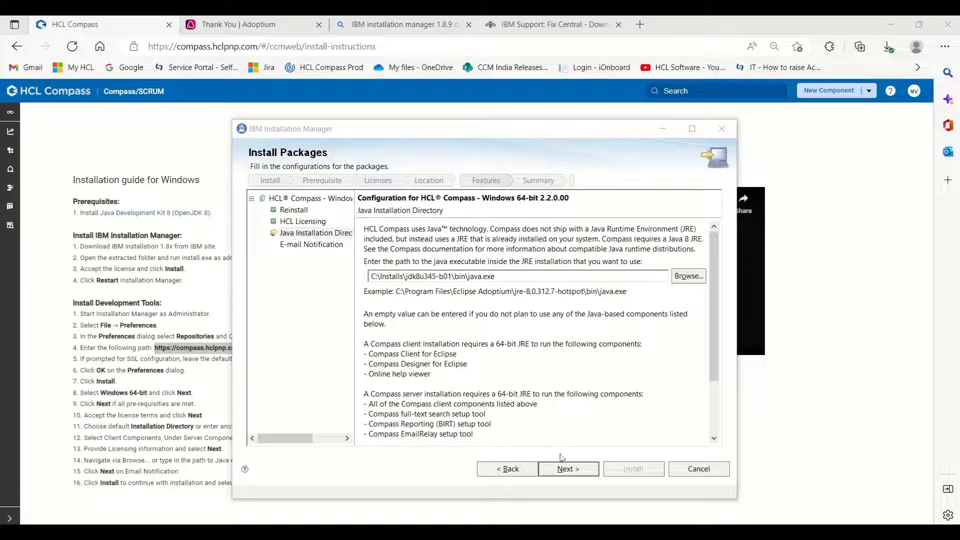
click(563, 469)
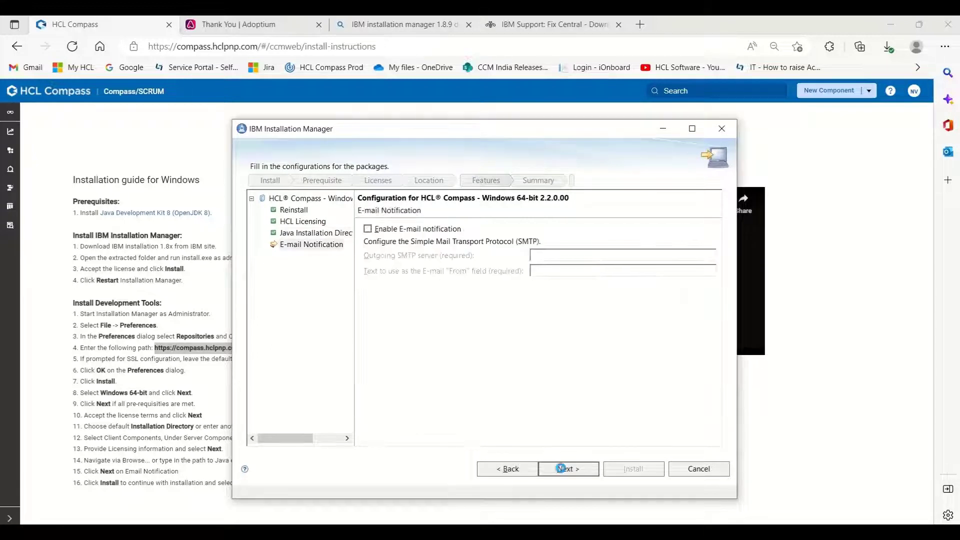
click(563, 469)
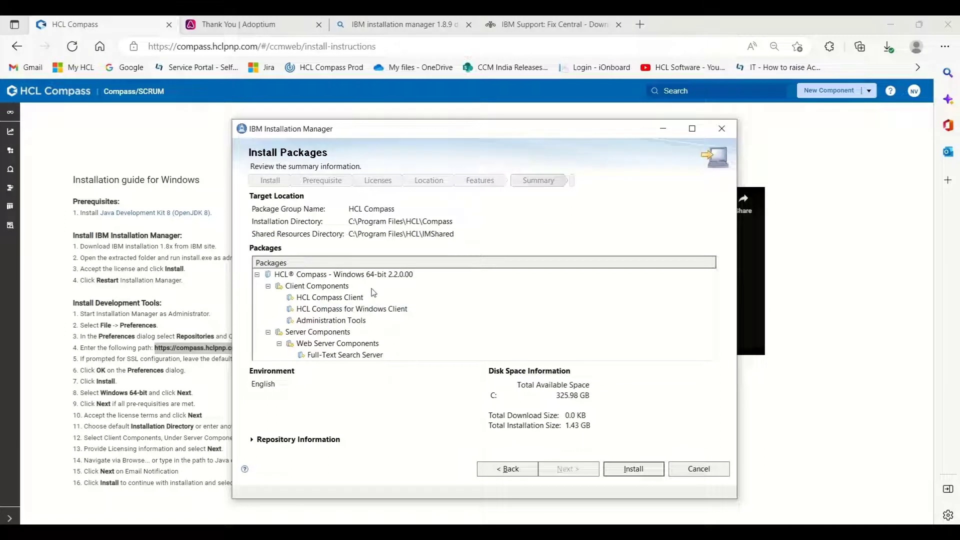
click(634, 470)
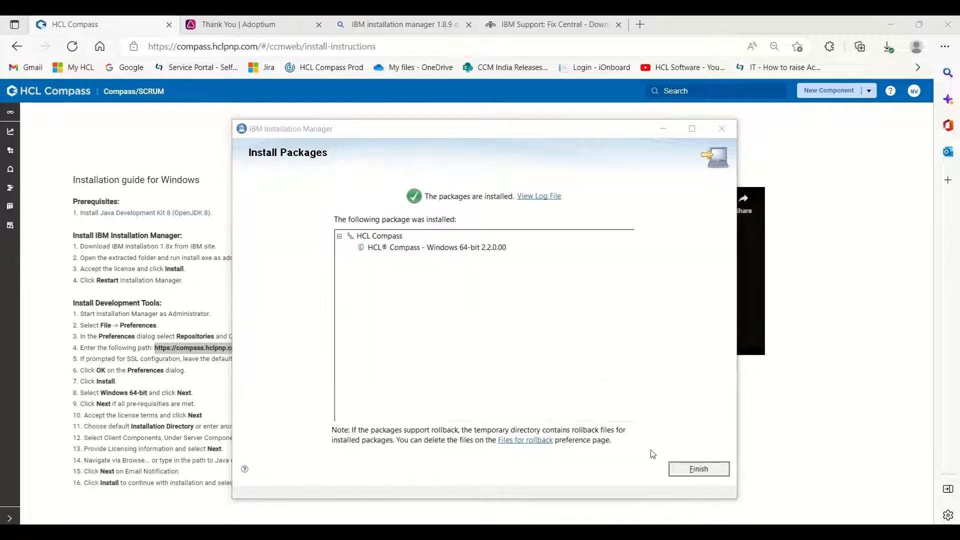
click(700, 470)
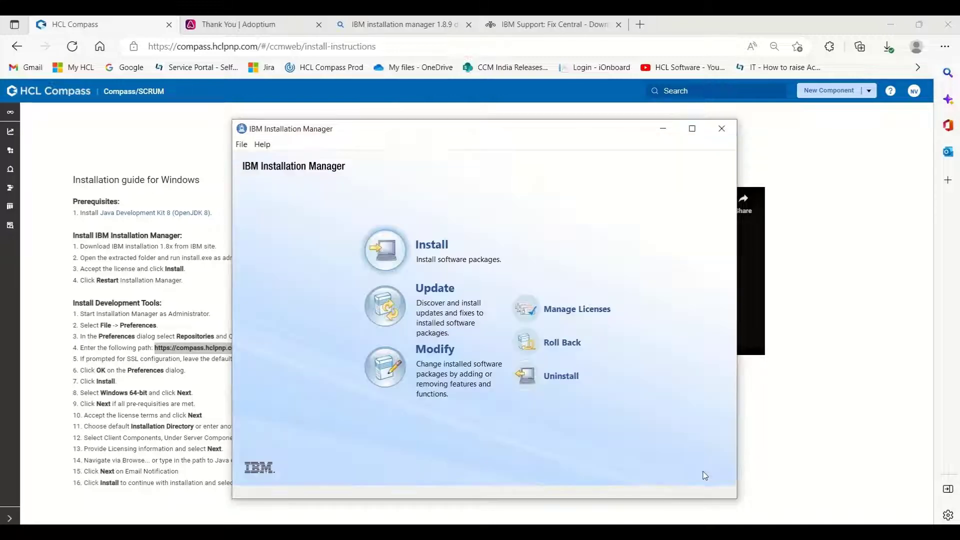
- Search the Start menu for 'Compass' to find Compass Client
key(super)
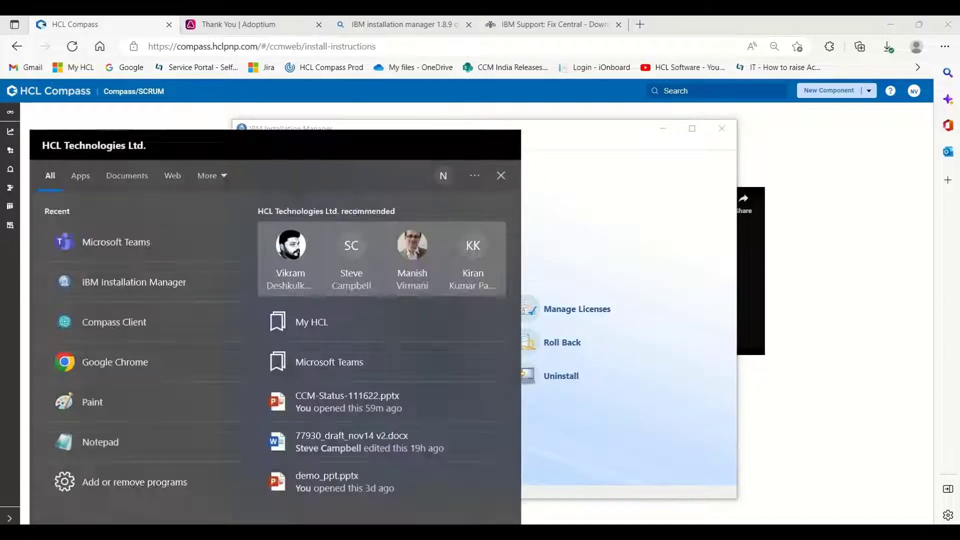
text(Compp)
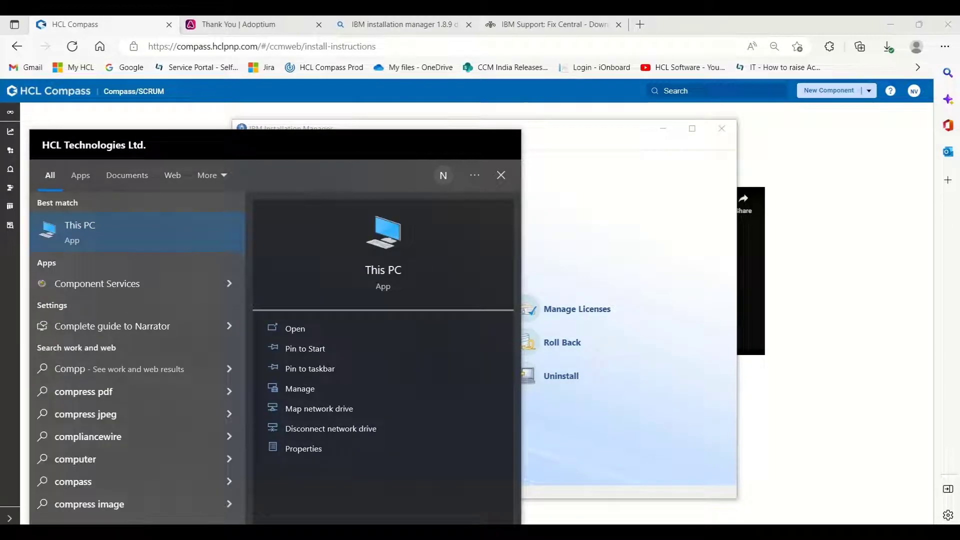
key(BackSpace)
text(as)
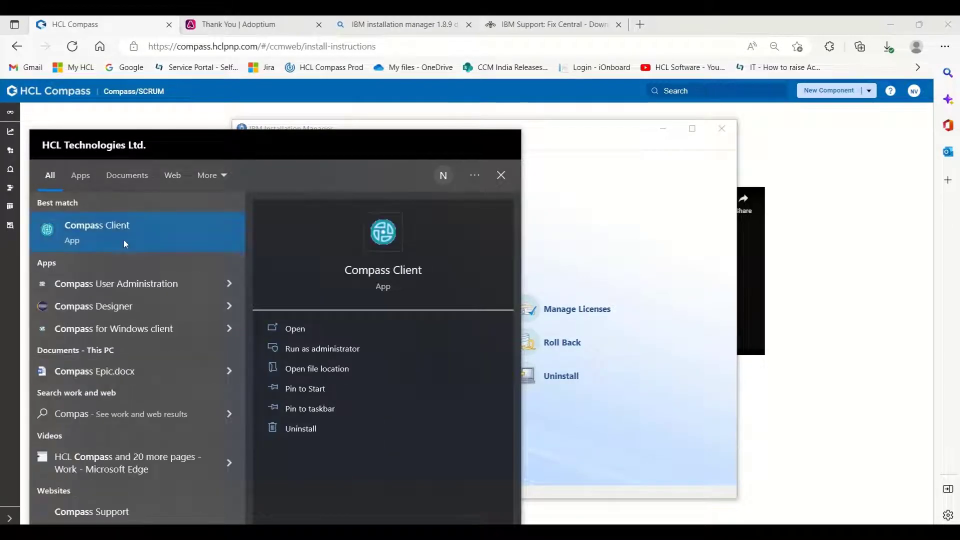